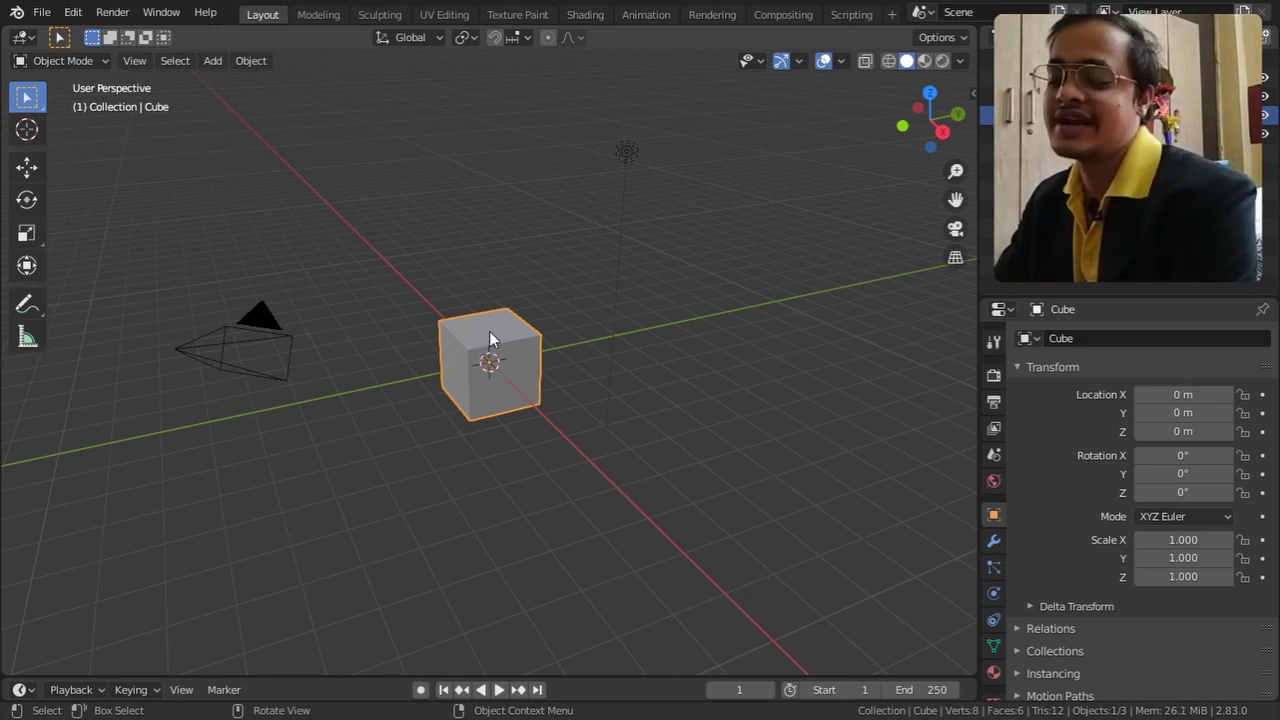
# Step: Delete the default cube and add a UV sphere mesh at the world origin
pyautogui.press('Delete')
pyautogui.click(214, 66)
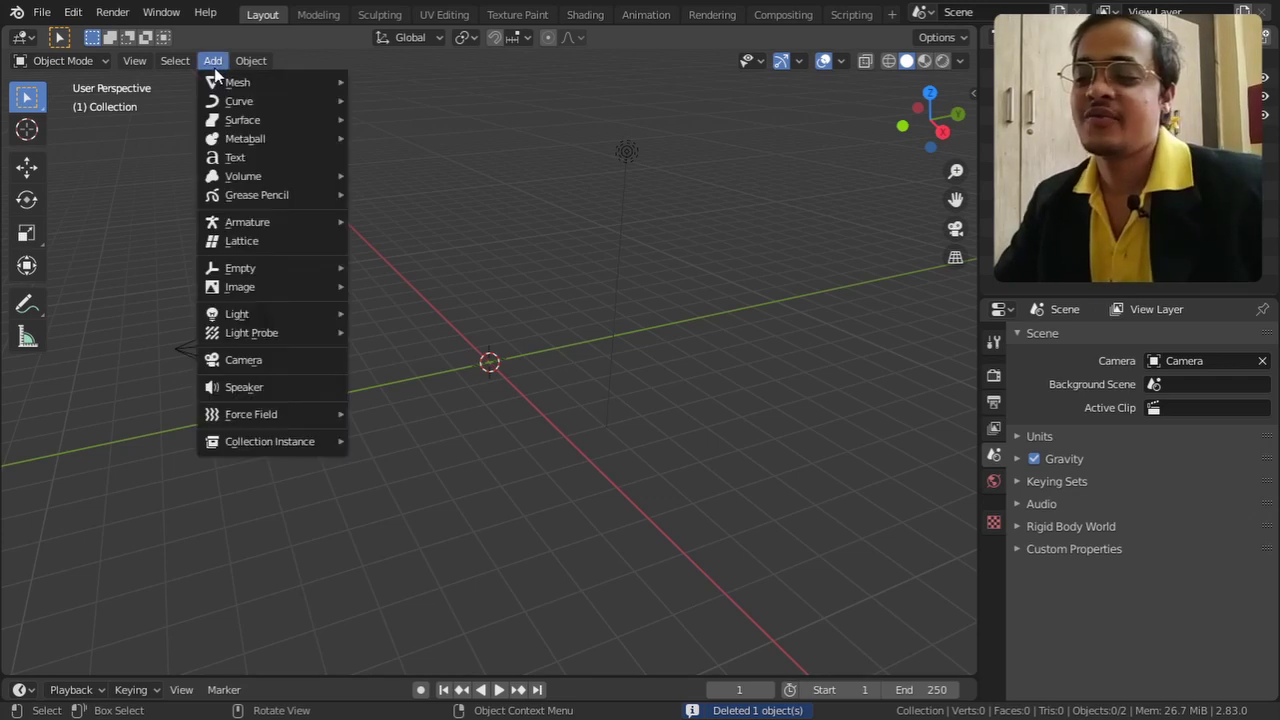
pyautogui.moveTo(222, 82)
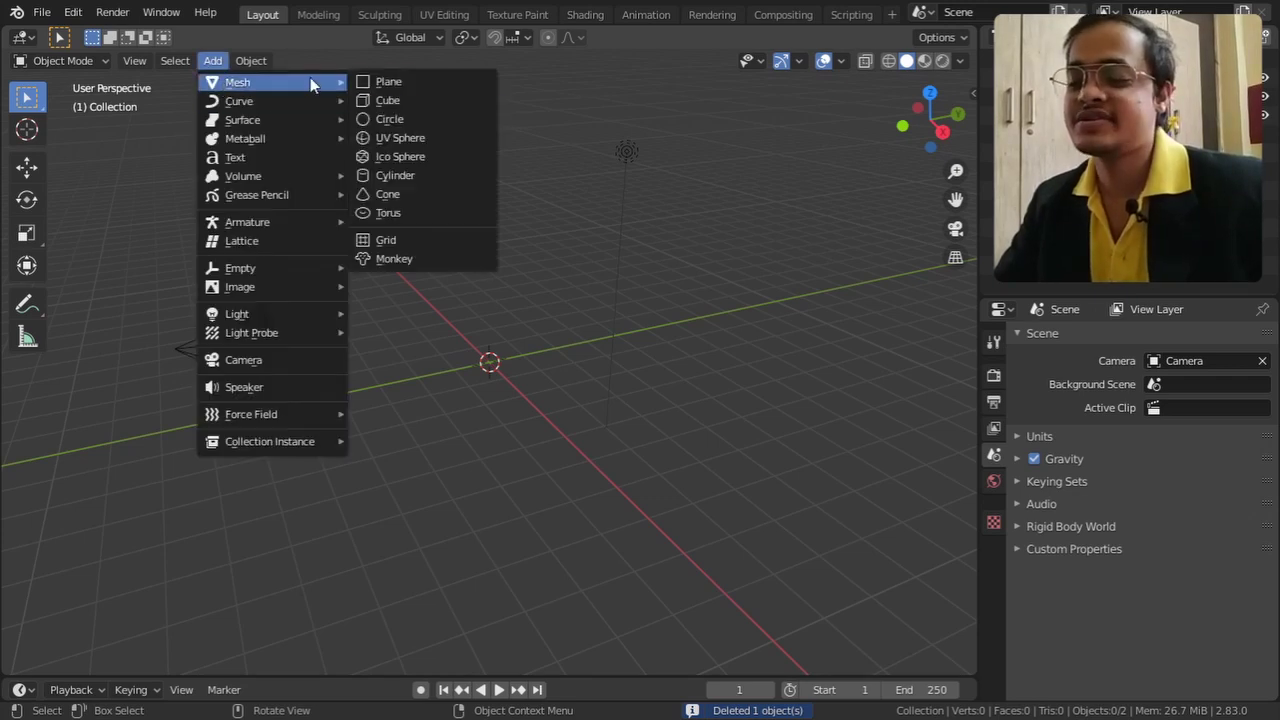
pyautogui.click(418, 141)
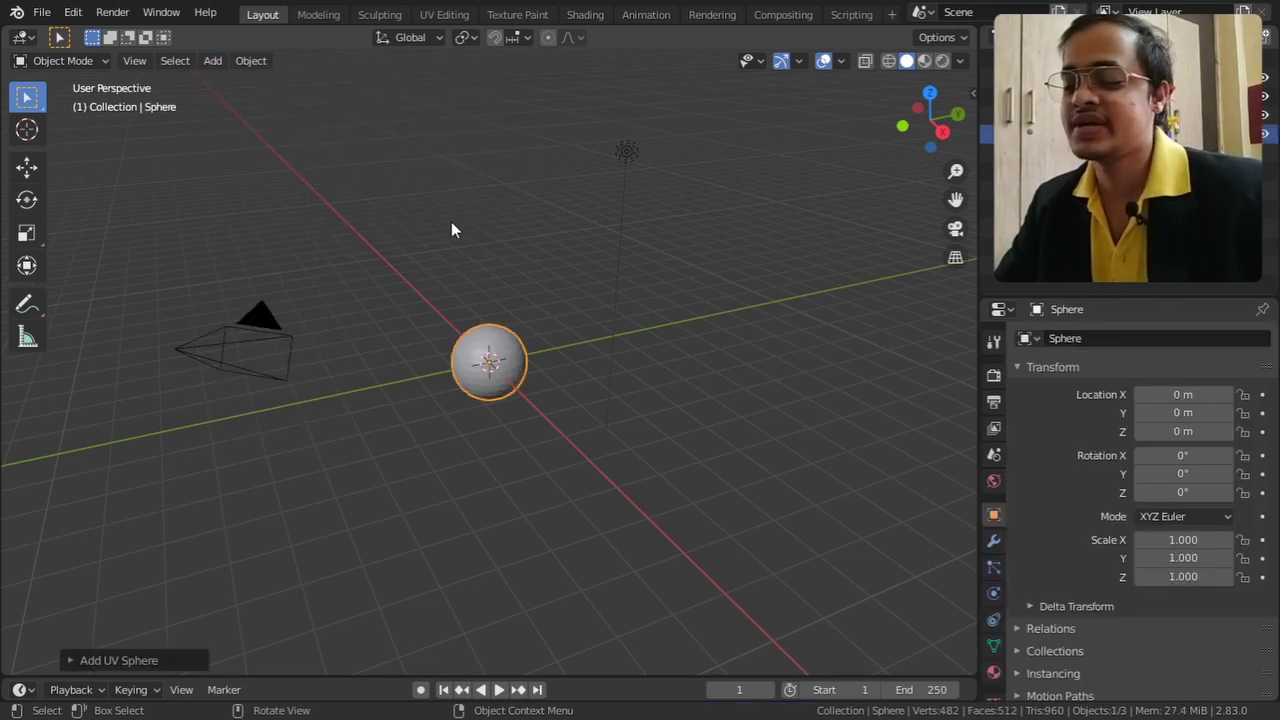
pyautogui.scroll(5, 504, 366)
pyautogui.moveTo(514, 317)
pyautogui.mouseDown(button='middle')
pyautogui.moveTo(526, 357)
pyautogui.moveTo(500, 392)
pyautogui.mouseUp(button='middle')
pyautogui.scroll(2, 500, 386)
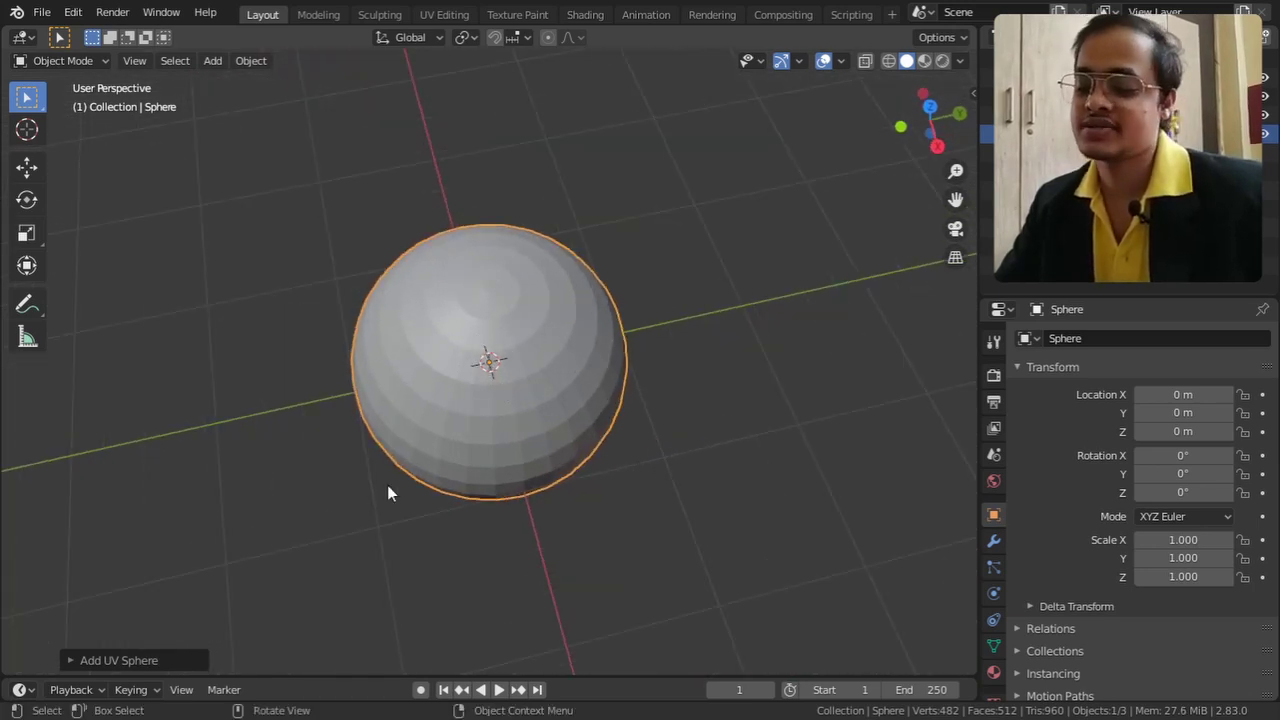
# Step: Examine the new UV sphere's creation settings, collapsing and recalling them after deselecting the sphere
pyautogui.click(131, 660)
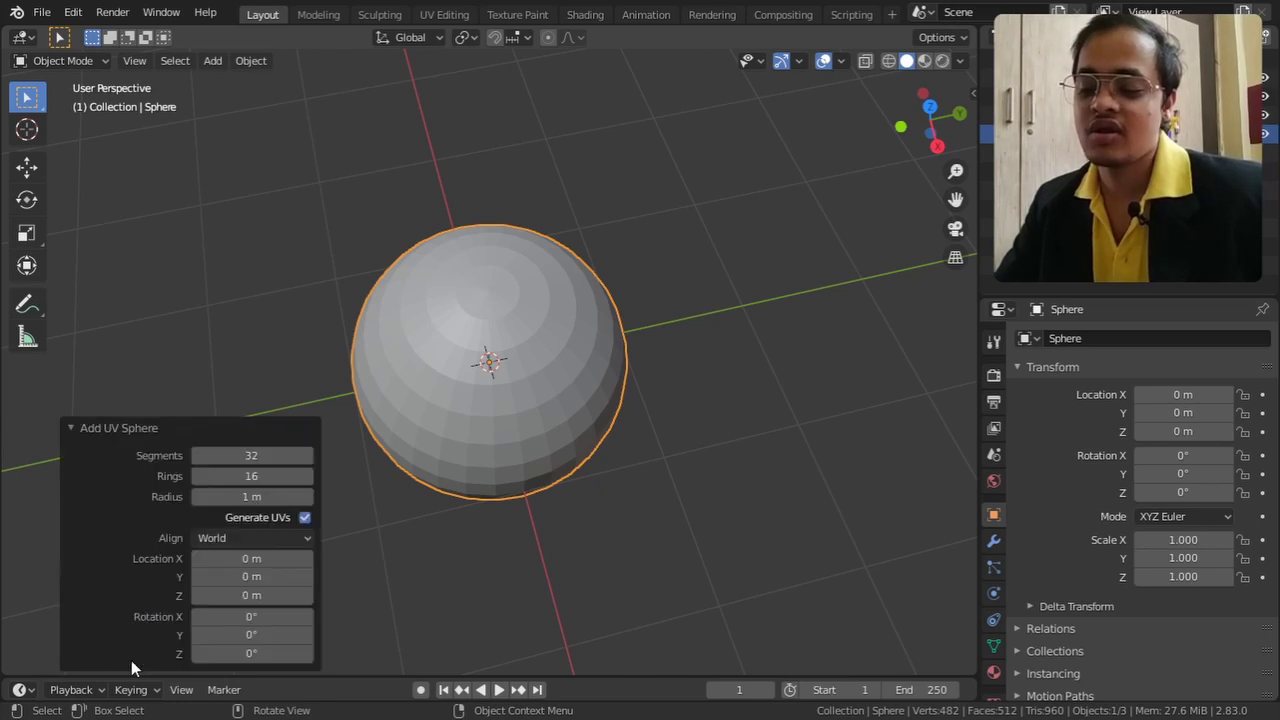
pyautogui.click(112, 428)
pyautogui.click(283, 276)
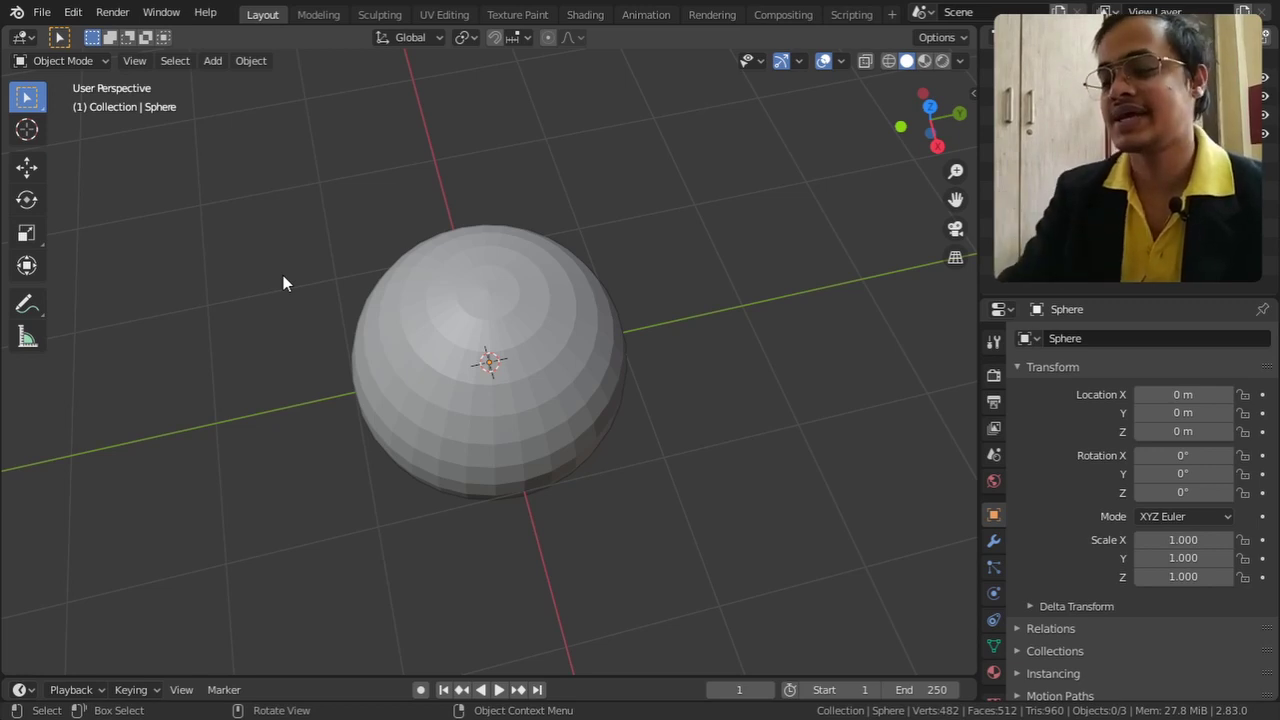
pyautogui.press('F9')
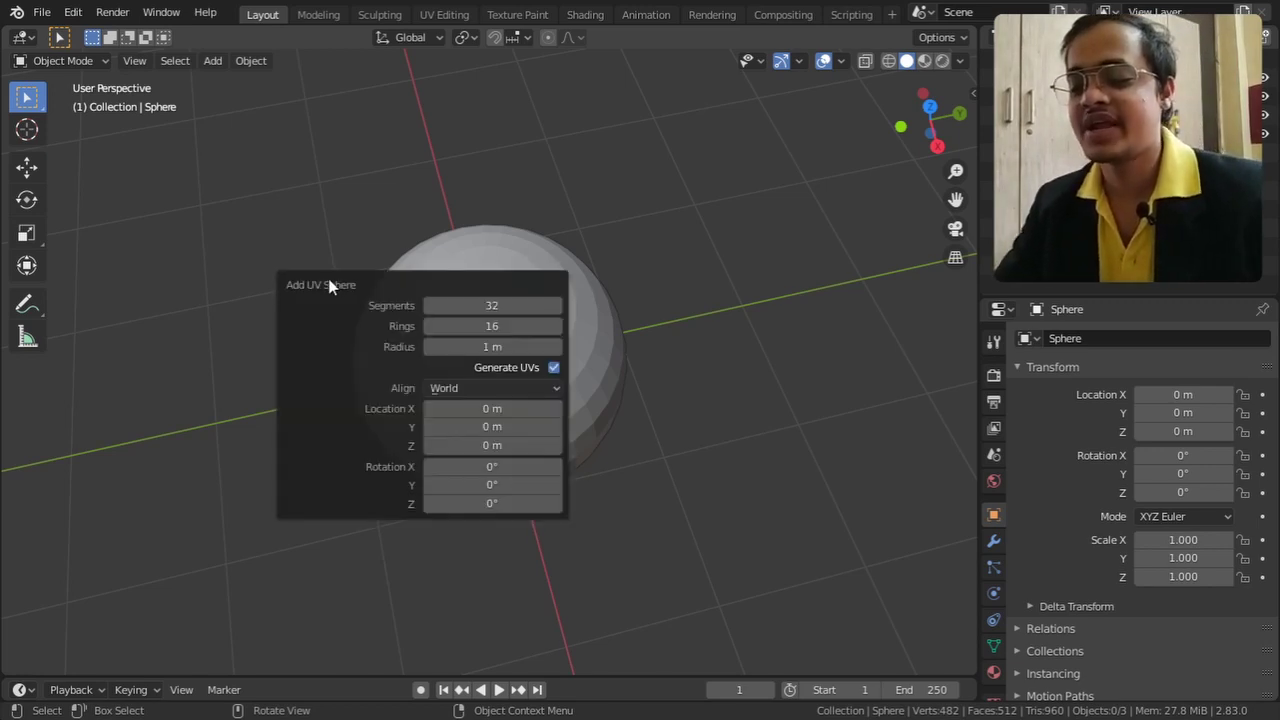
pyautogui.moveTo(343, 282); pyautogui.dragTo(72, 434)
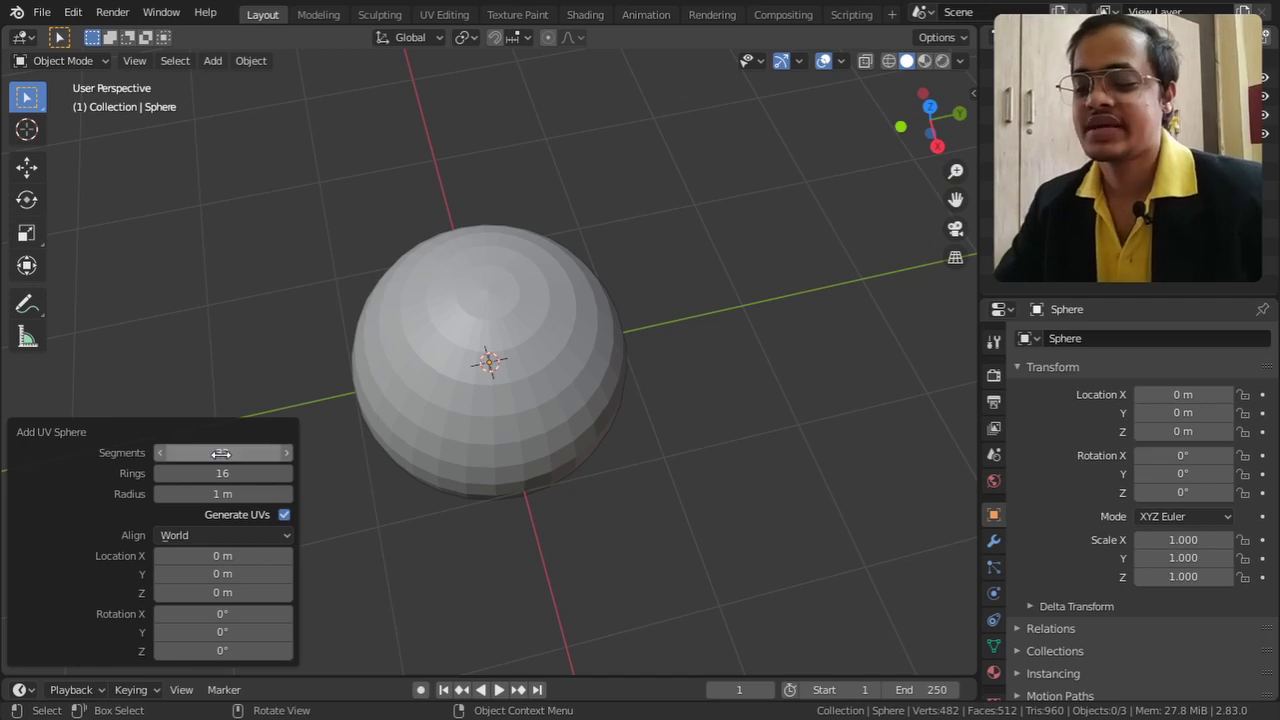
pyautogui.moveTo(407, 470); pyautogui.dragTo(412, 396, button='middle')
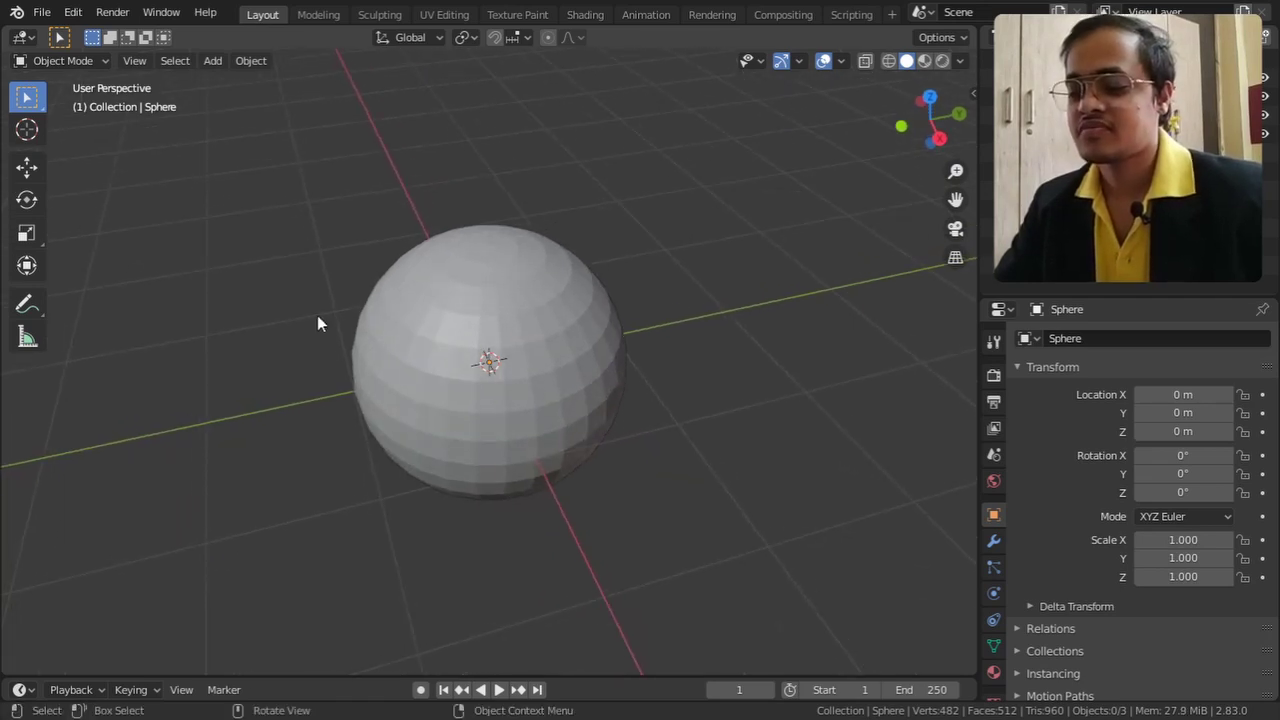
# Step: Recall the UV sphere's creation settings and set 10 segments, 11 rings and a radius of 0.9 m
pyautogui.press('F9')
pyautogui.moveTo(407, 342); pyautogui.dragTo(107, 388)
pyautogui.click(200, 402)
pyautogui.write('15')
pyautogui.press('Return')
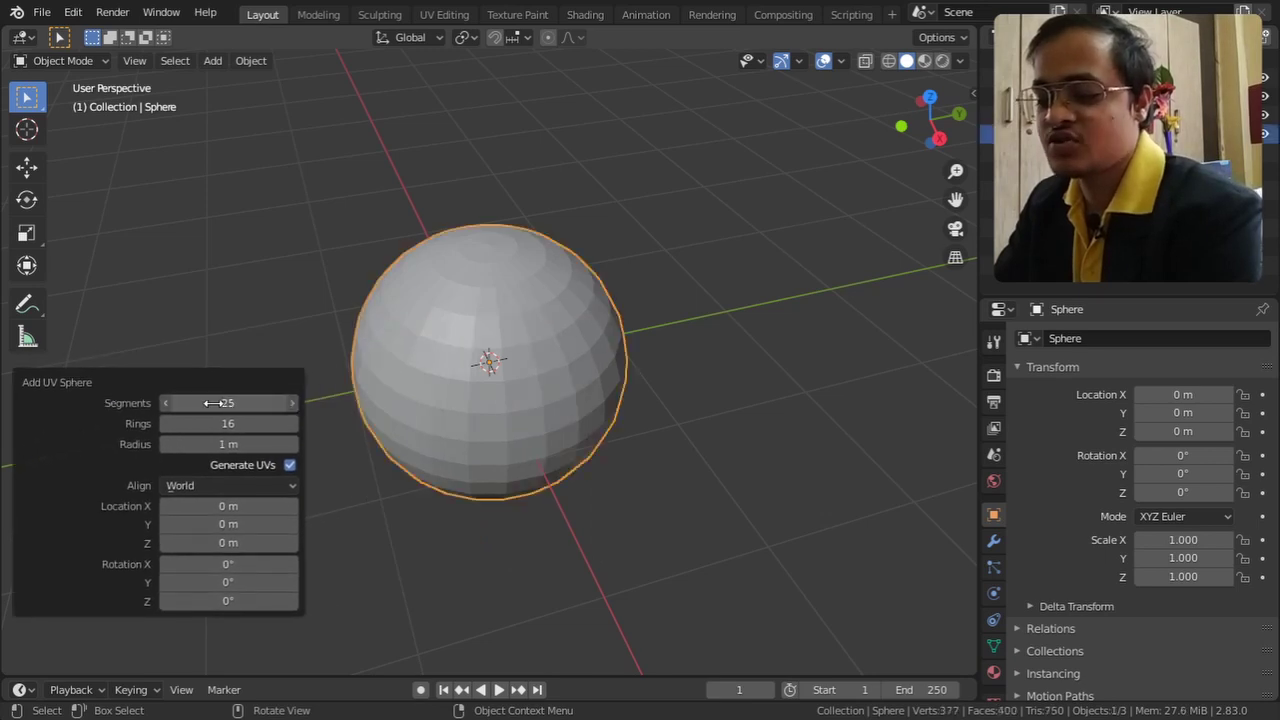
pyautogui.moveTo(200, 402)
pyautogui.mouseDown()
pyautogui.moveTo(166, 403)
pyautogui.moveTo(177, 407)
pyautogui.mouseUp()
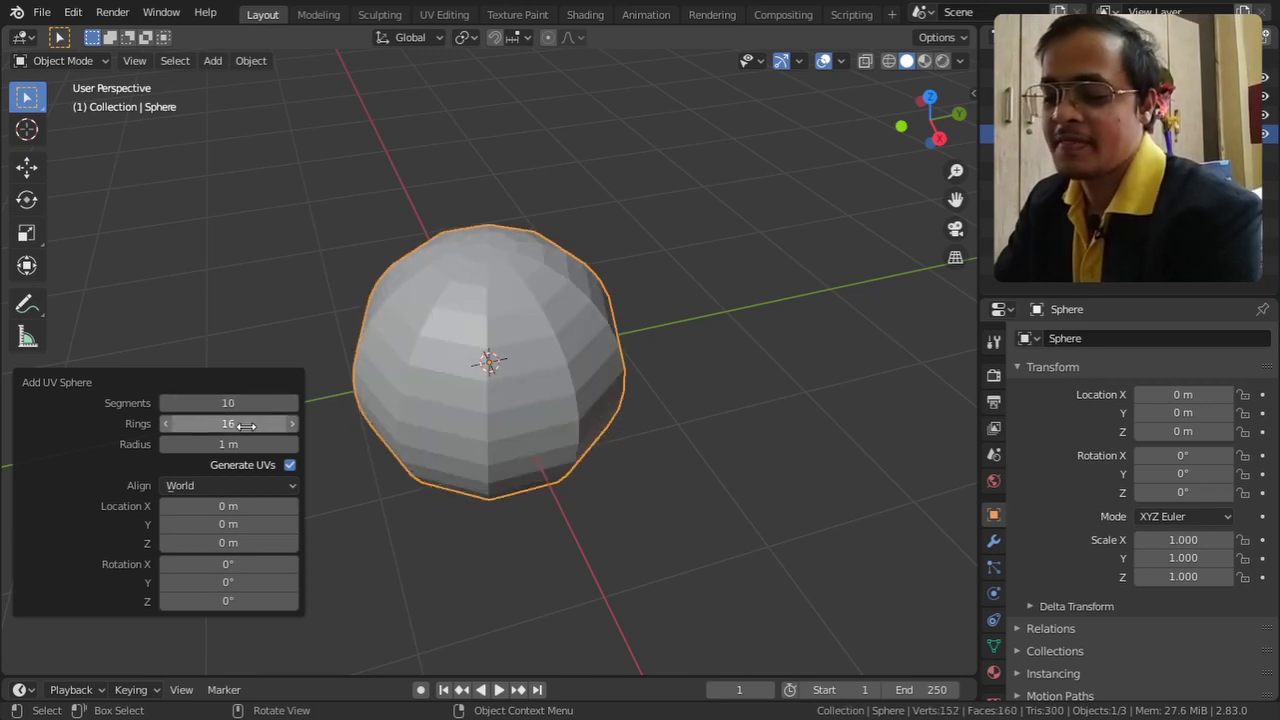
pyautogui.moveTo(178, 424); pyautogui.dragTo(241, 425)
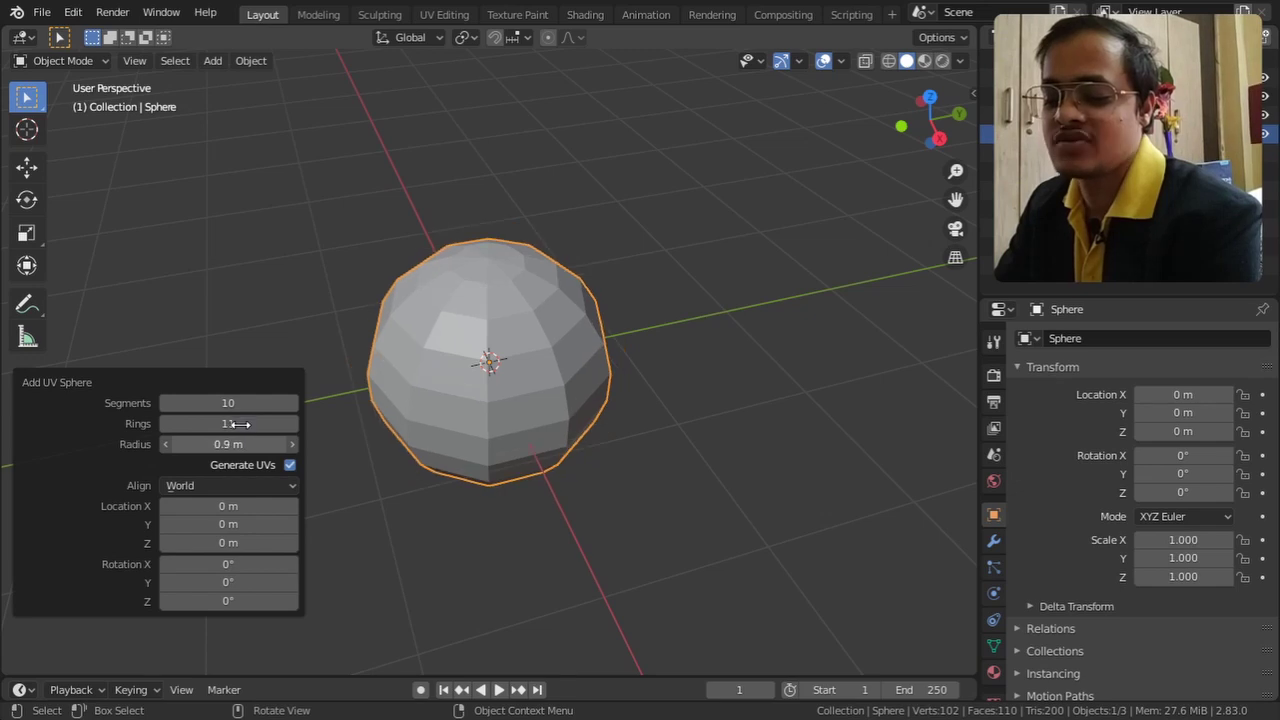
# Step: Align the UV sphere to the current view and inspect its orientation from another angle
pyautogui.click(253, 485)
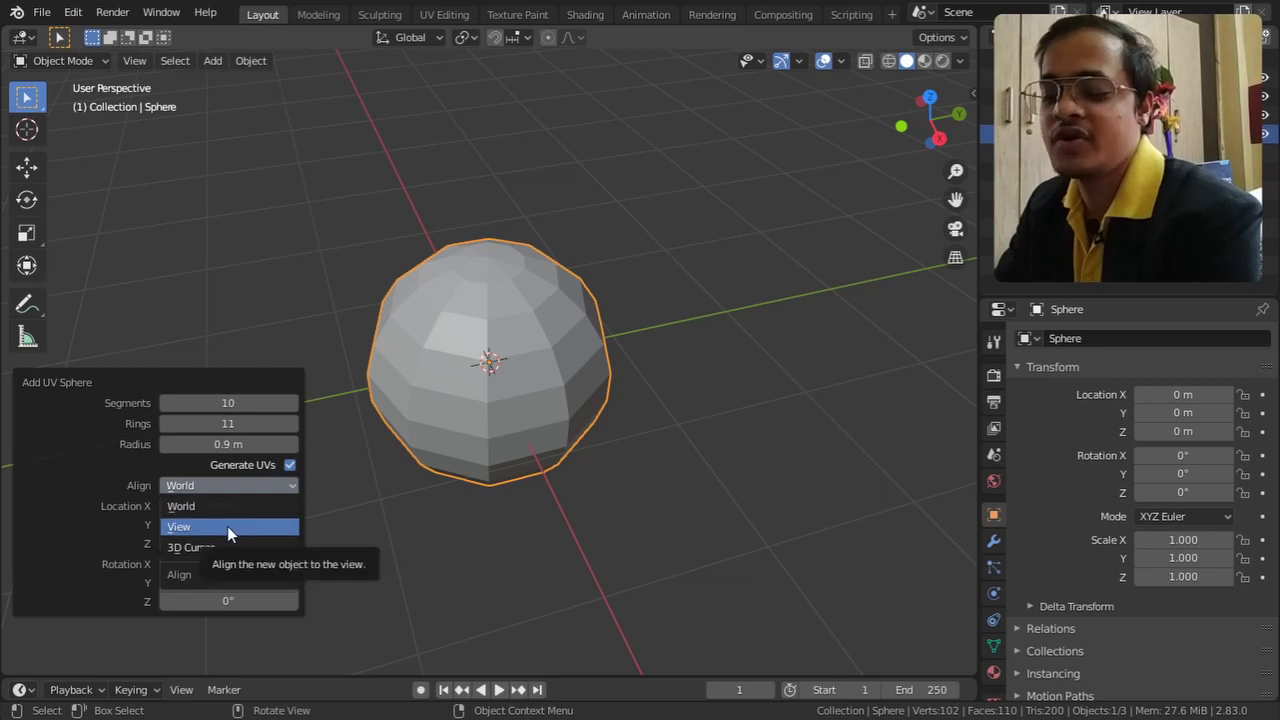
pyautogui.click(227, 526)
pyautogui.click(466, 419)
pyautogui.moveTo(466, 419)
pyautogui.mouseDown(button='middle')
pyautogui.moveTo(594, 457)
pyautogui.moveTo(406, 425)
pyautogui.mouseUp(button='middle')
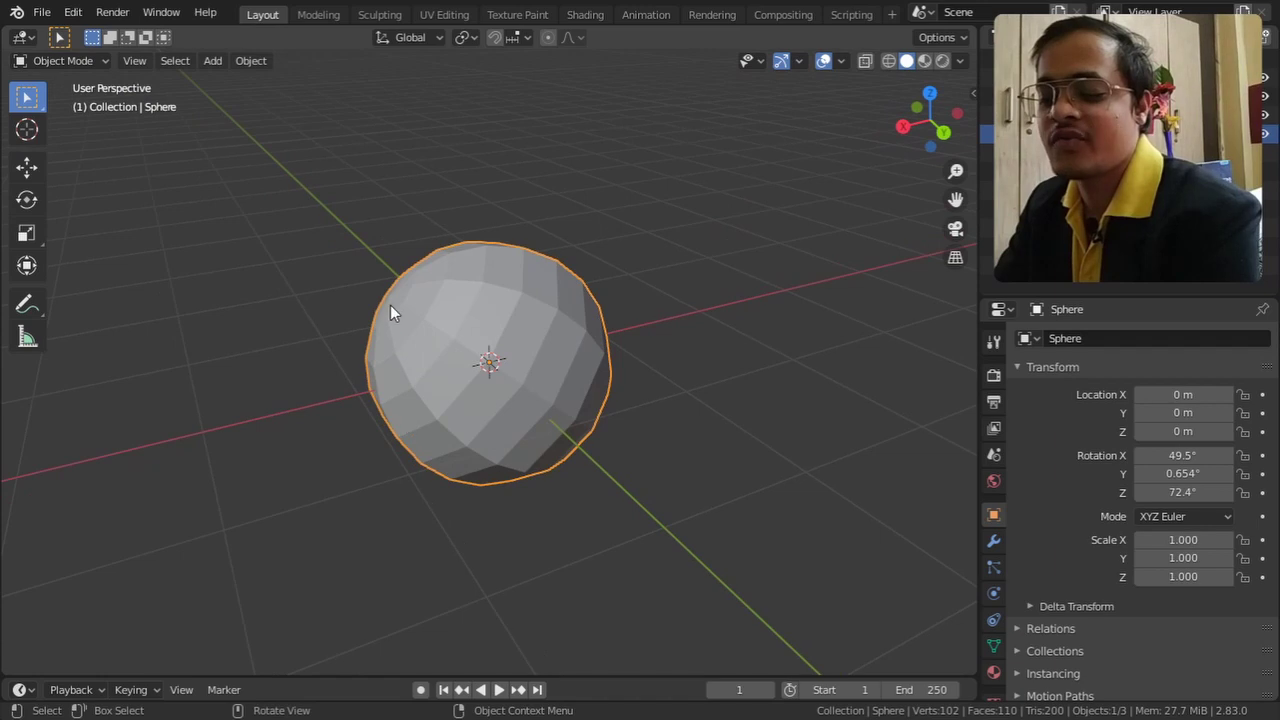
pyautogui.moveTo(341, 343)
pyautogui.mouseDown(button='middle')
pyautogui.moveTo(354, 374)
pyautogui.moveTo(317, 354)
pyautogui.moveTo(407, 392)
pyautogui.mouseUp(button='middle')
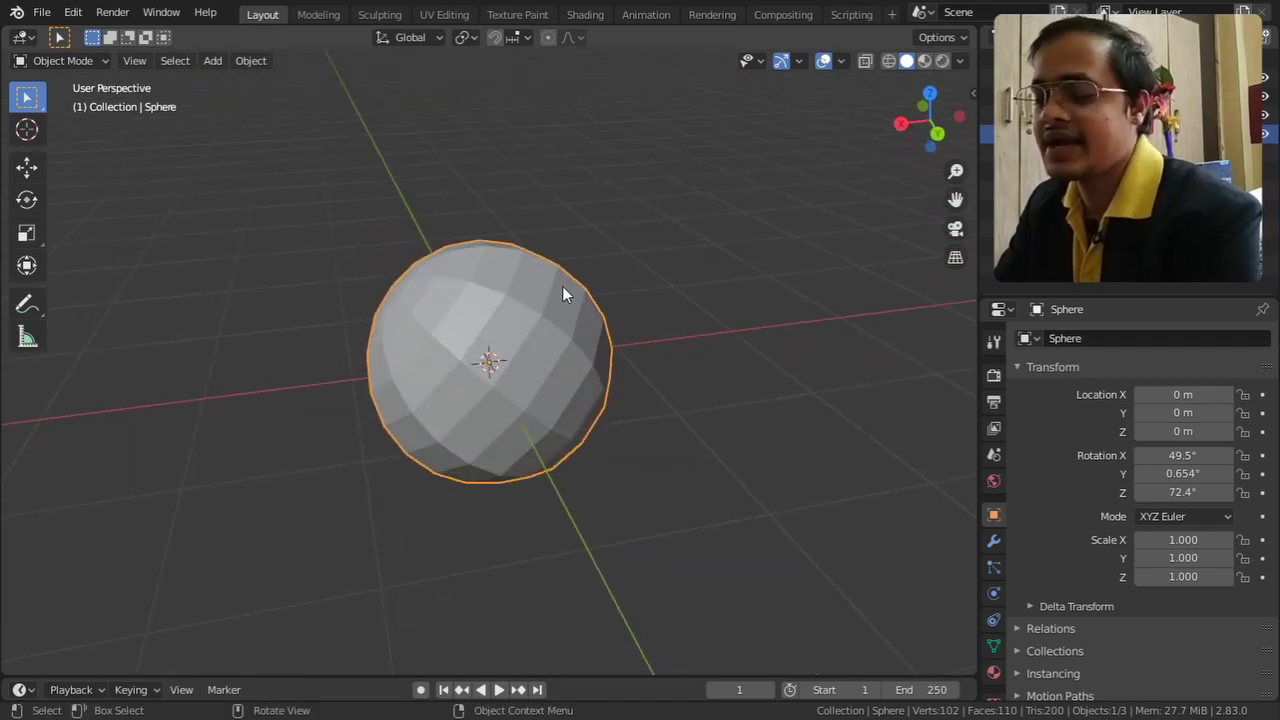
# Step: Recall the creation settings and realign the UV sphere to the new viewing angle using the View alignment
pyautogui.press('F9')
pyautogui.moveTo(628, 224); pyautogui.dragTo(43, 429)
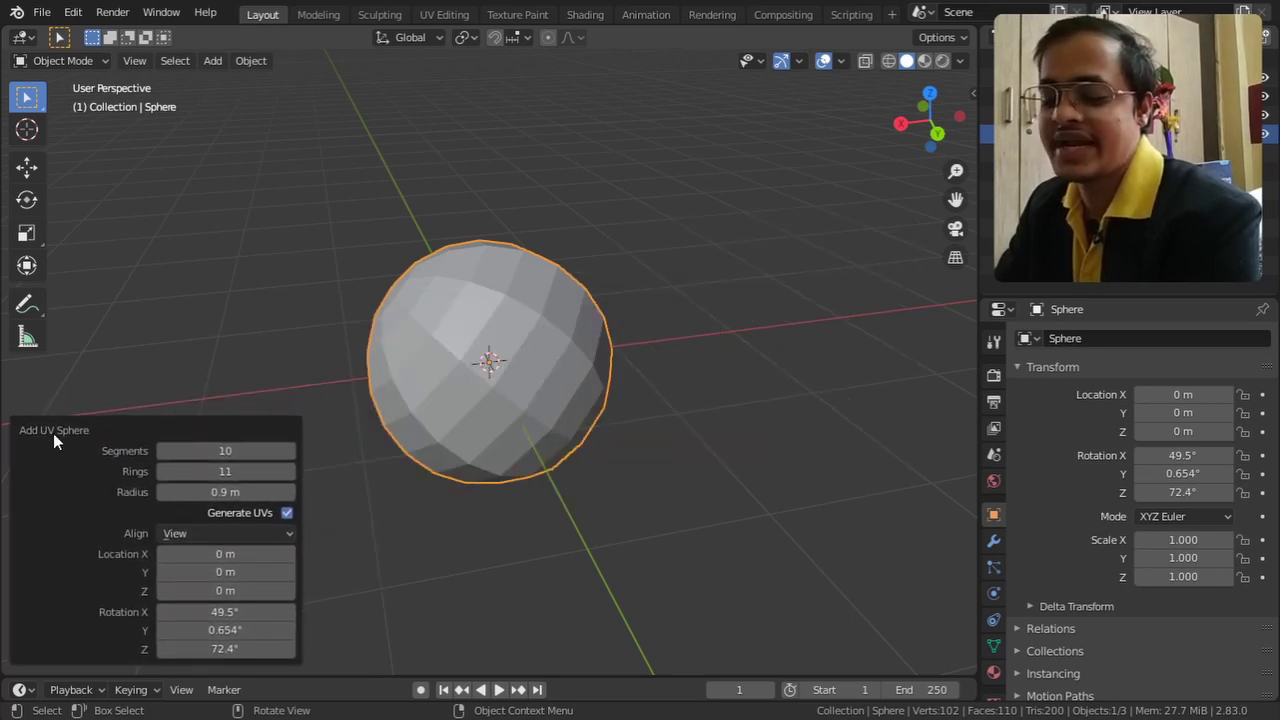
pyautogui.click(214, 534)
pyautogui.click(201, 573)
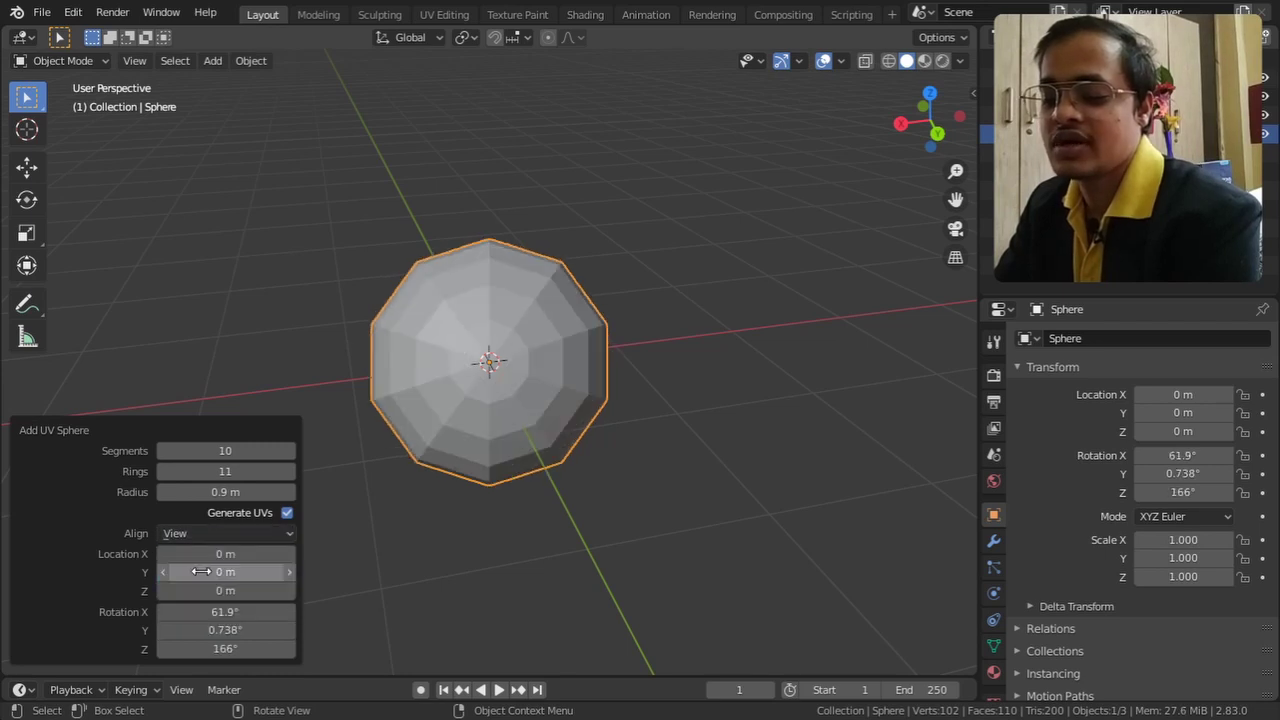
pyautogui.moveTo(301, 532); pyautogui.dragTo(503, 438, button='middle')
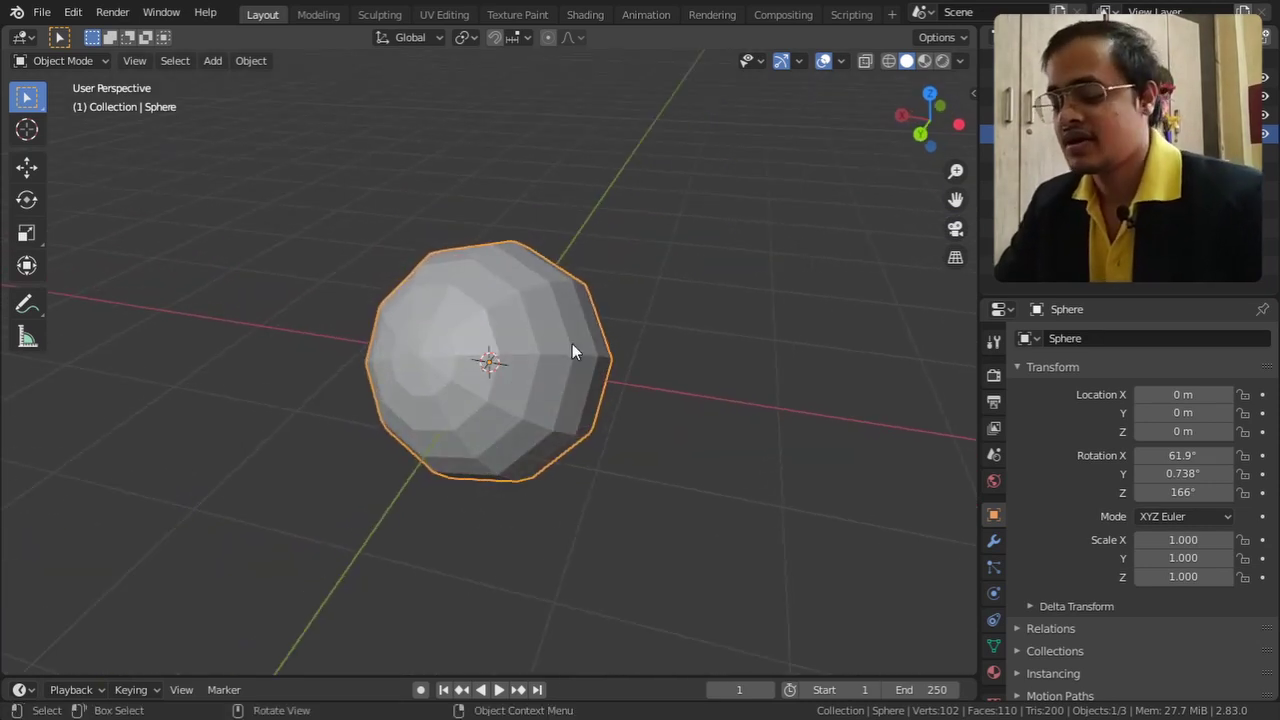
# Step: Recall the creation settings and change the UV sphere's alignment to 3D Cursor
pyautogui.press('F9')
pyautogui.moveTo(590, 346); pyautogui.dragTo(42, 431)
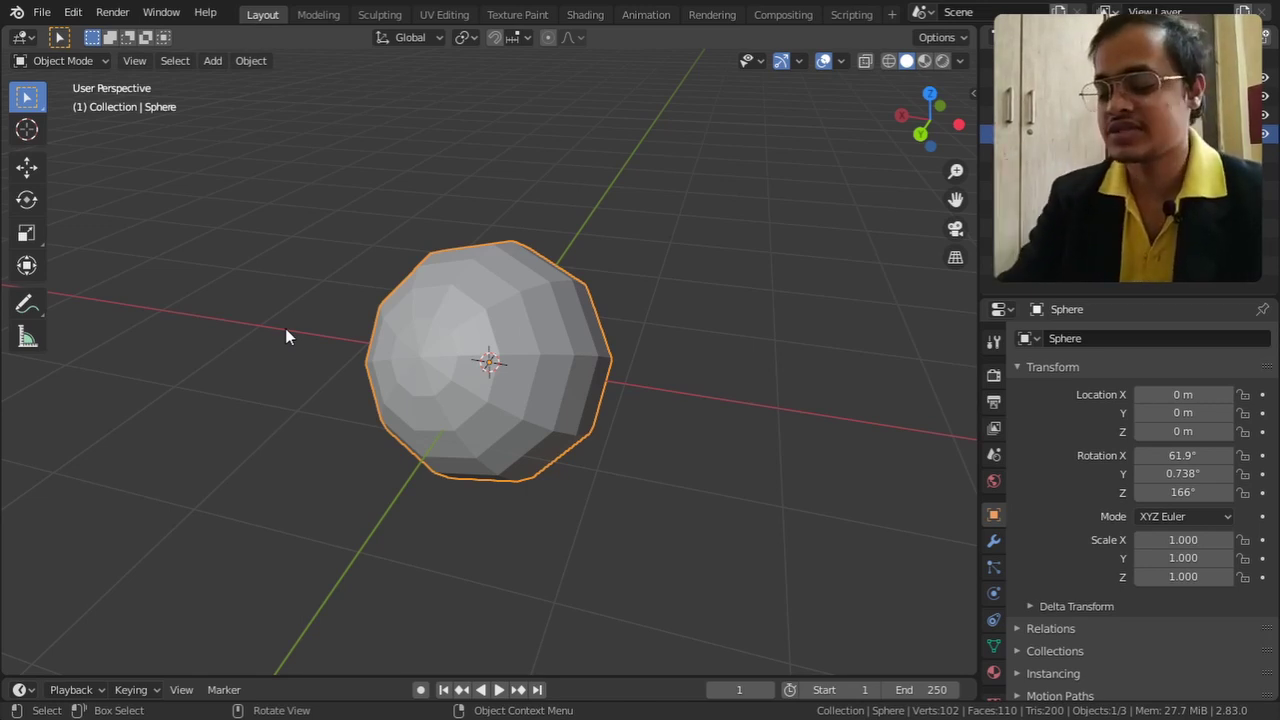
pyautogui.press('F9')
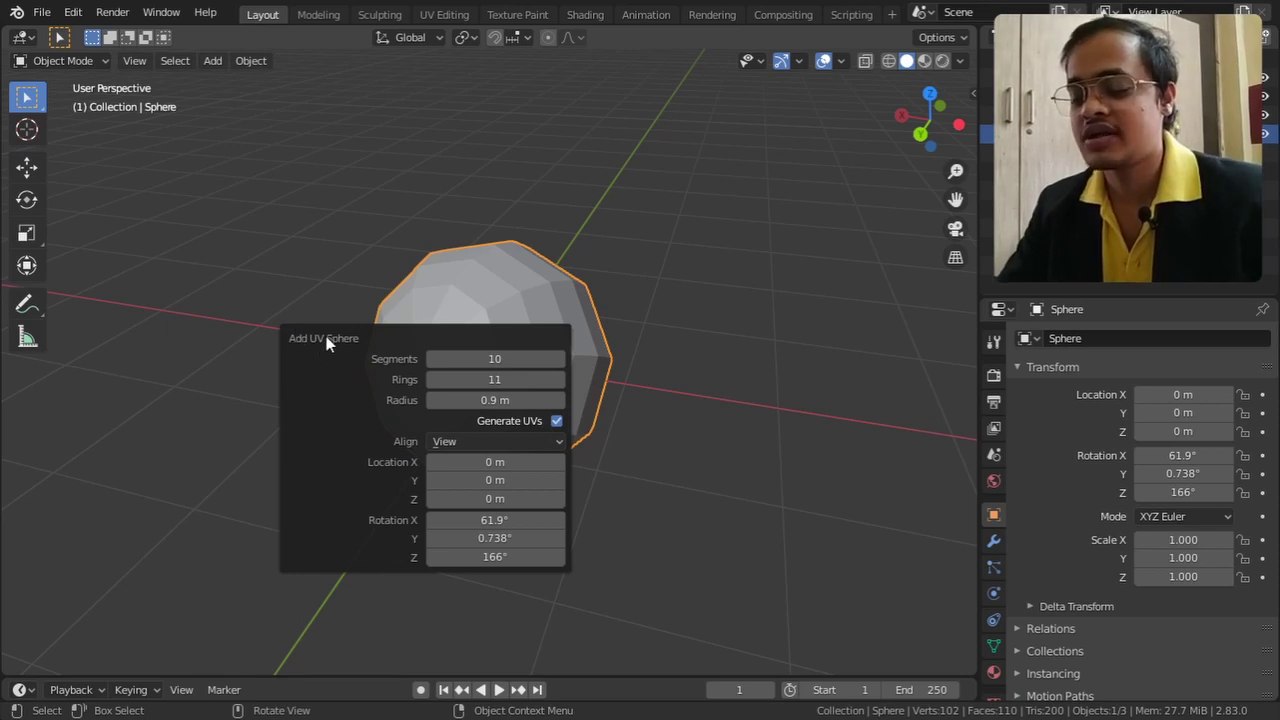
pyautogui.moveTo(326, 342); pyautogui.dragTo(57, 426)
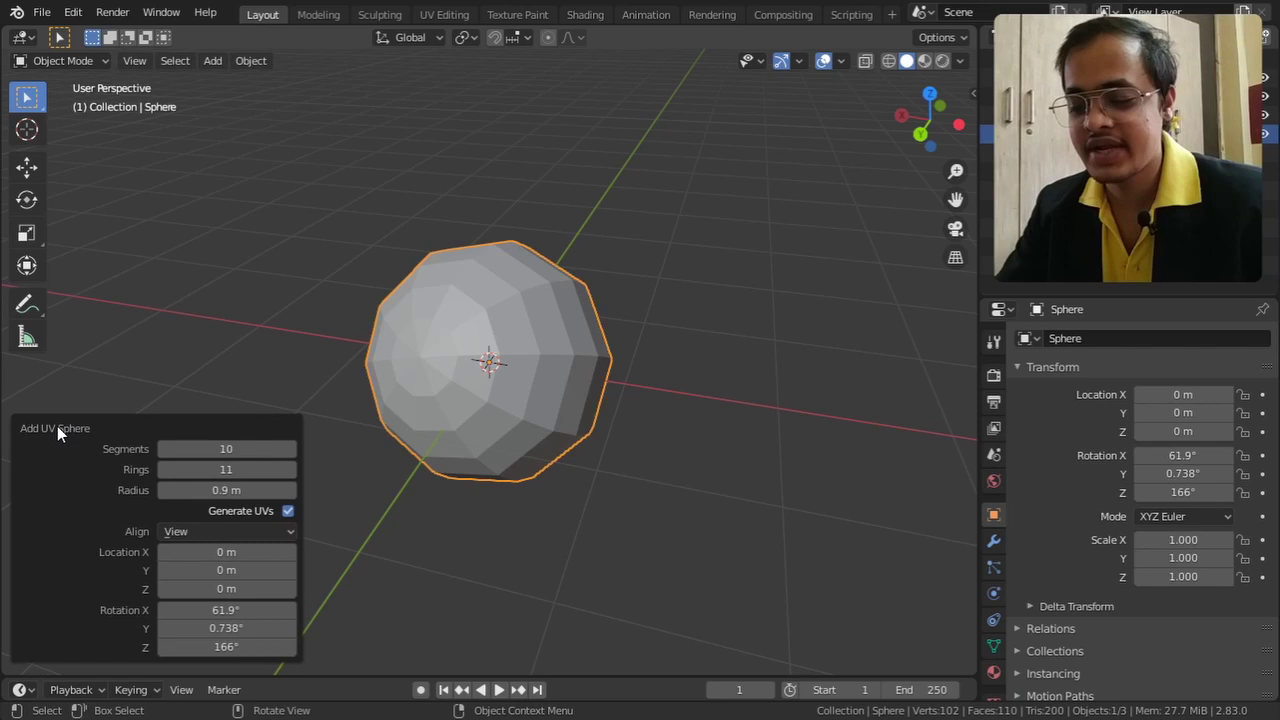
pyautogui.click(209, 530)
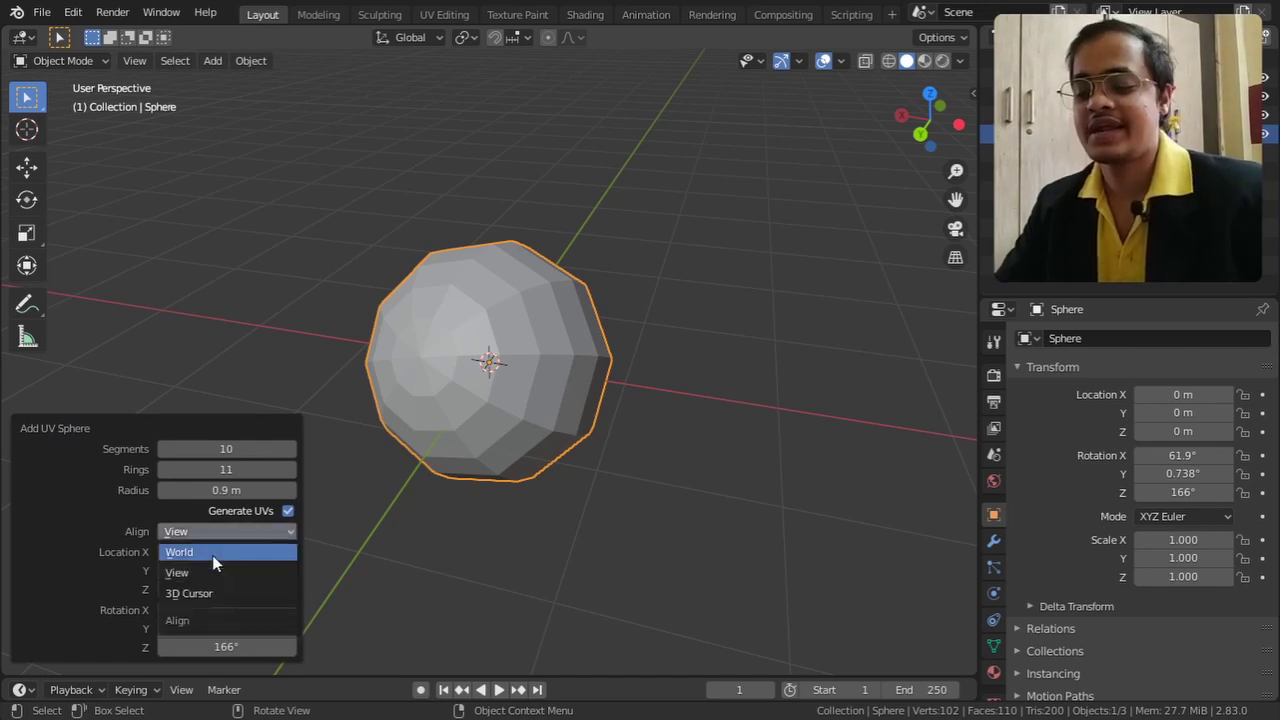
pyautogui.click(214, 590)
pyautogui.click(415, 468)
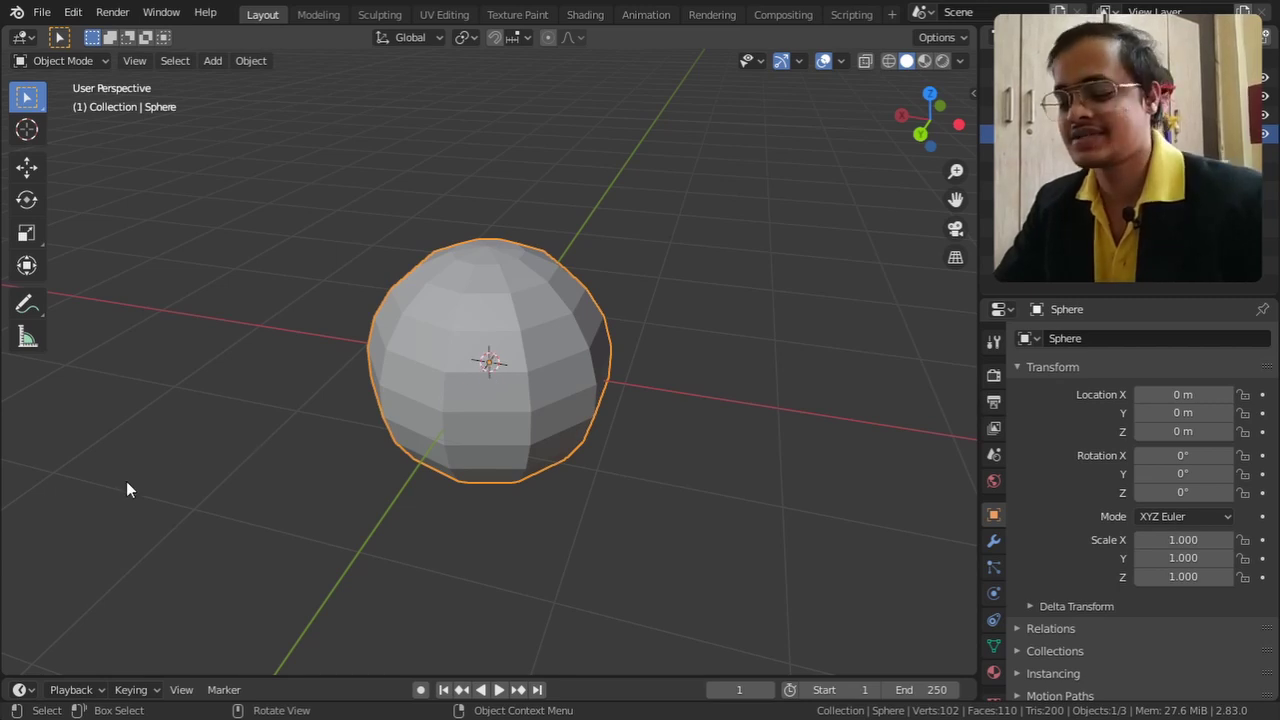
# Step: Set the UV sphere's location to -0.15, -0.09, 0.28 m and its rotation to -4.4°, -2°, -0.6° in its creation settings
pyautogui.press('F9')
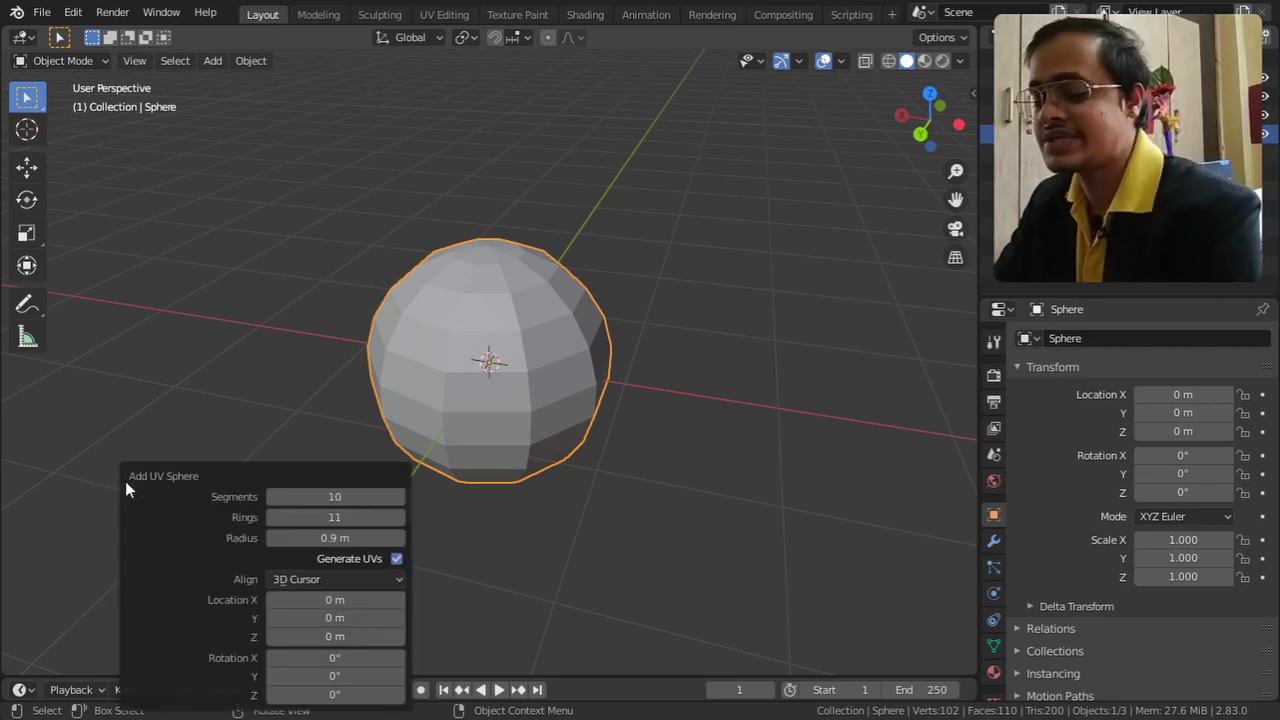
pyautogui.moveTo(151, 472); pyautogui.dragTo(40, 429)
pyautogui.moveTo(228, 557); pyautogui.dragTo(216, 656)
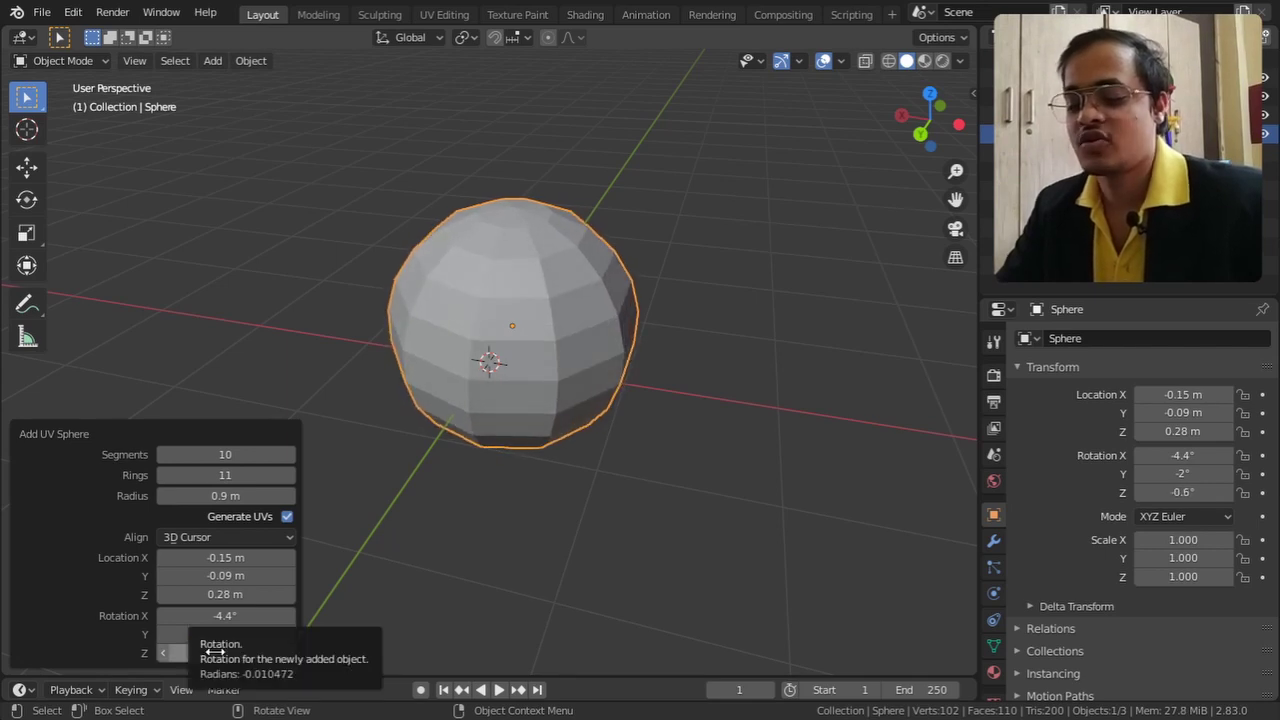